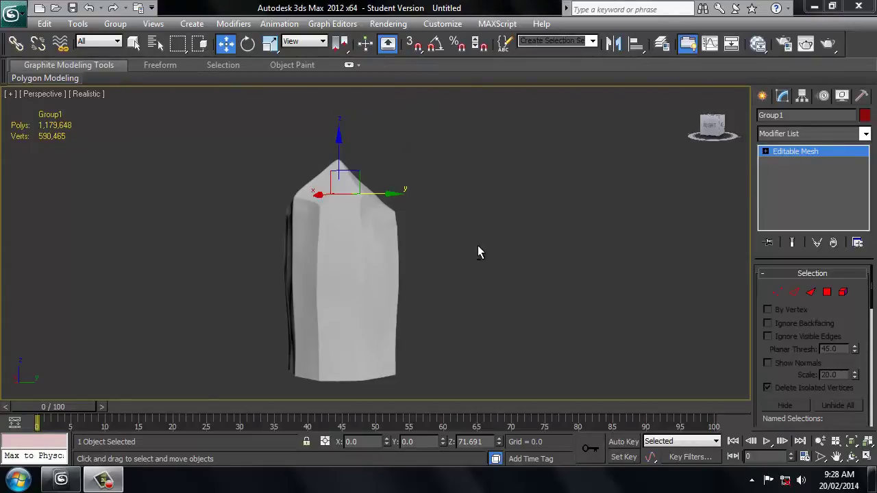
Add a MultiRes modifier to the dense Group1 mesh and look over its generation parameters.
alt+middle_drag(478, 248, 442, 249)
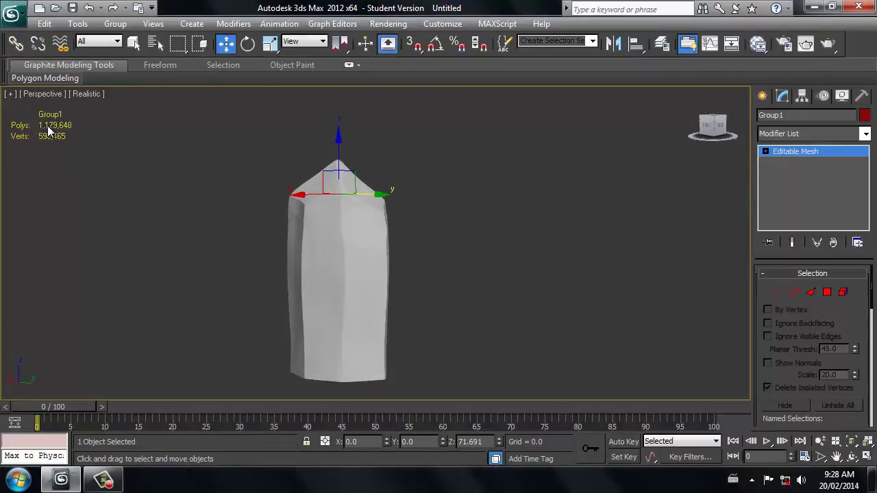
mouse_move(250, 213)
alt+middle_down()
mouse_move(280, 212)
mouse_move(257, 208)
alt+middle_up()
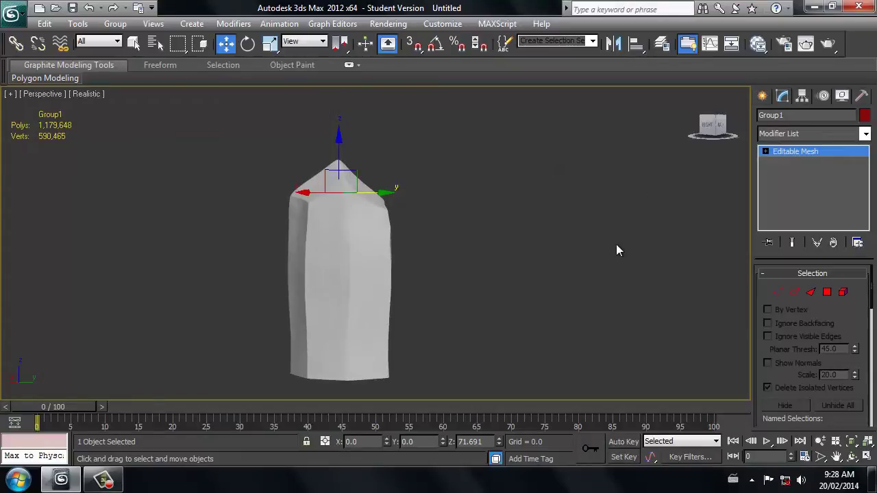
click(866, 134)
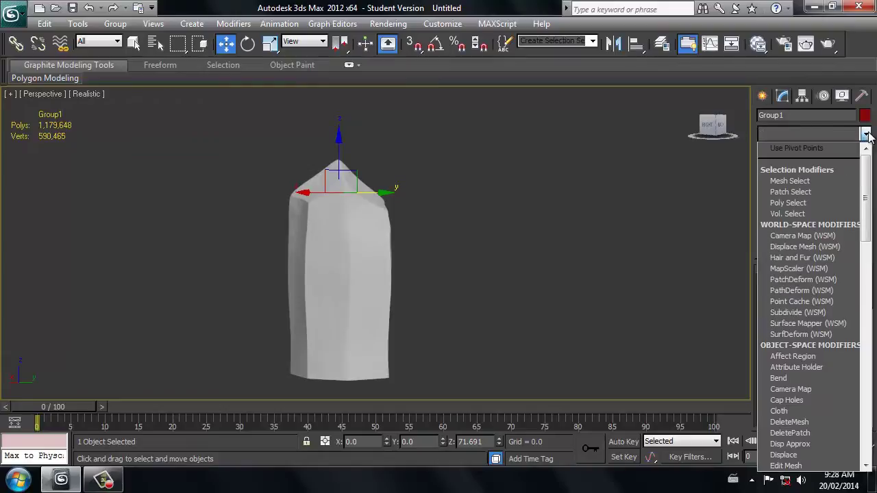
drag(865, 196, 873, 308)
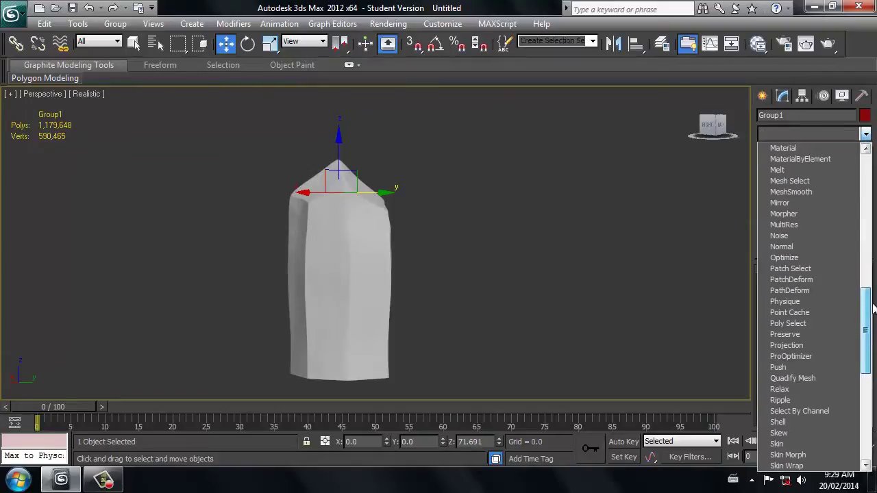
click(830, 225)
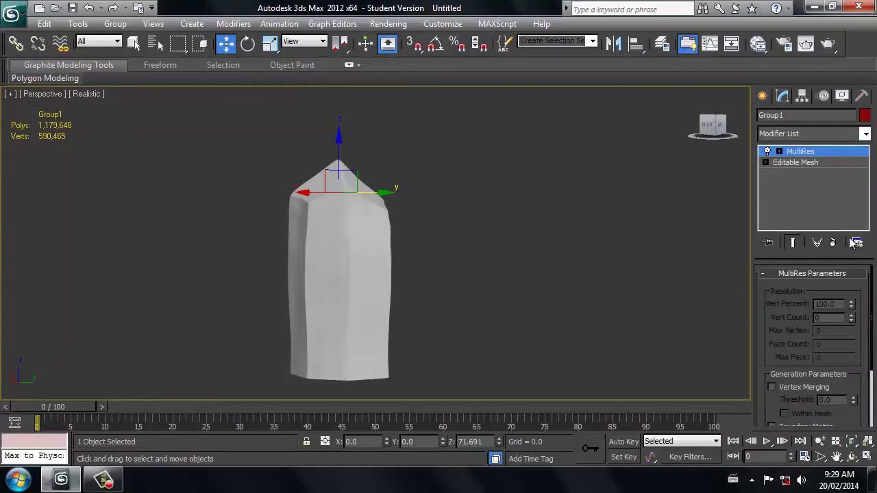
scroll(808, 356, down, 3)
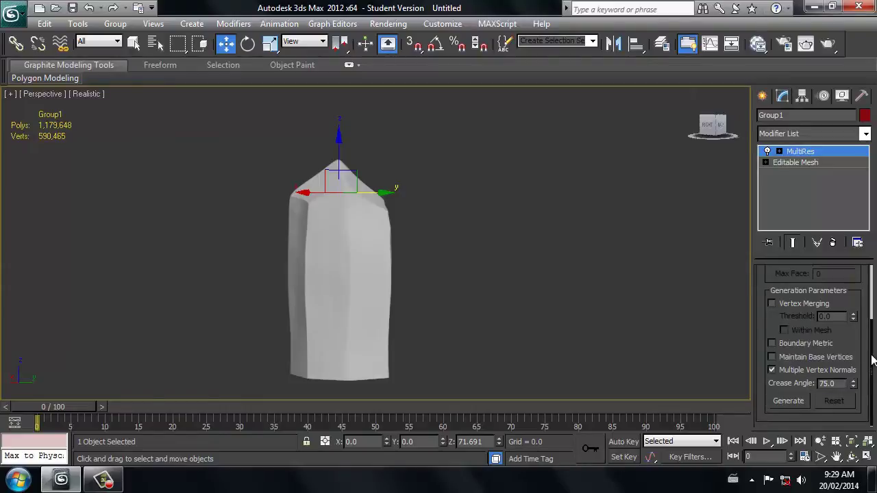
scroll(816, 329, up, 3)
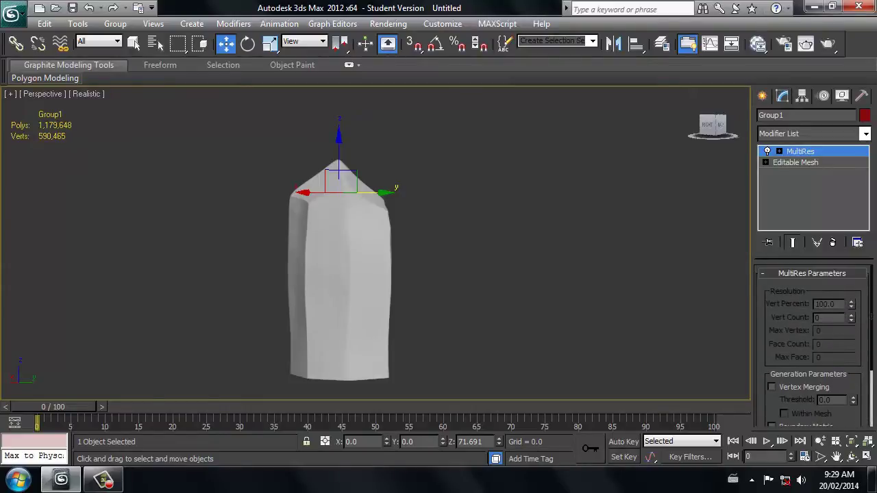
Hide Group1, unhide Group002 by name in its place, and select it with edged faces displayed.
right_click(526, 248)
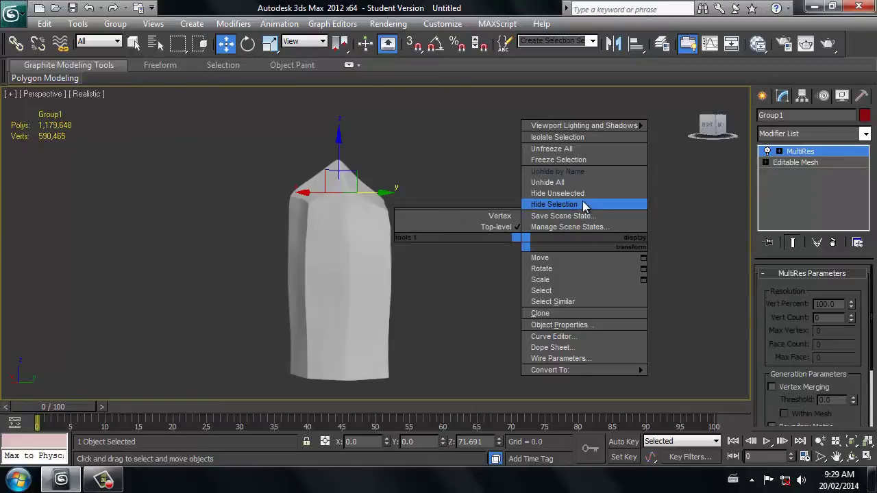
click(555, 204)
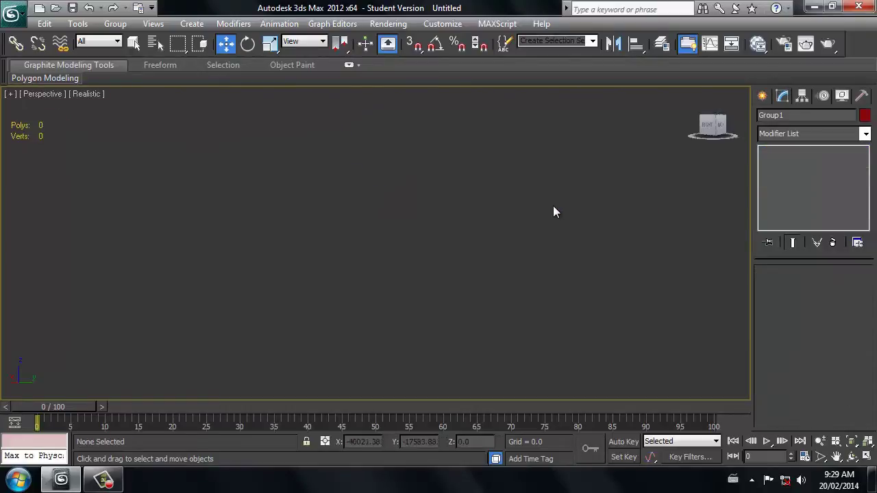
right_click(539, 207)
click(598, 136)
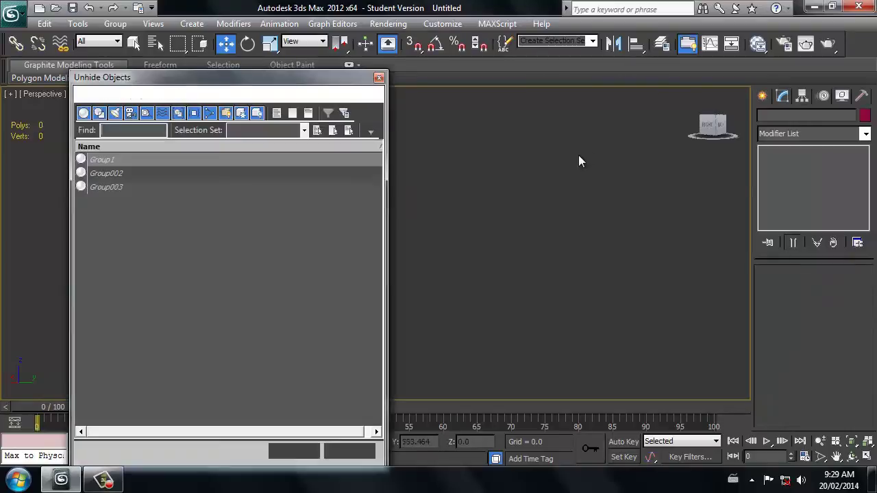
double_click(105, 173)
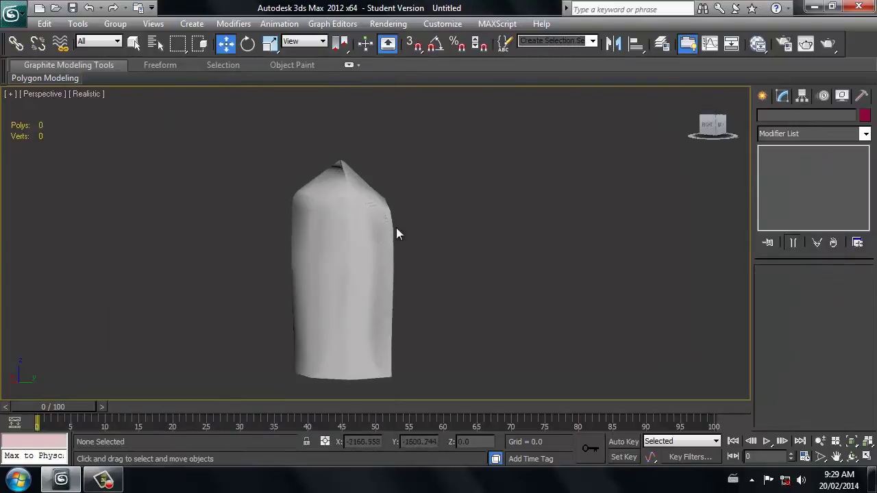
key(F4)
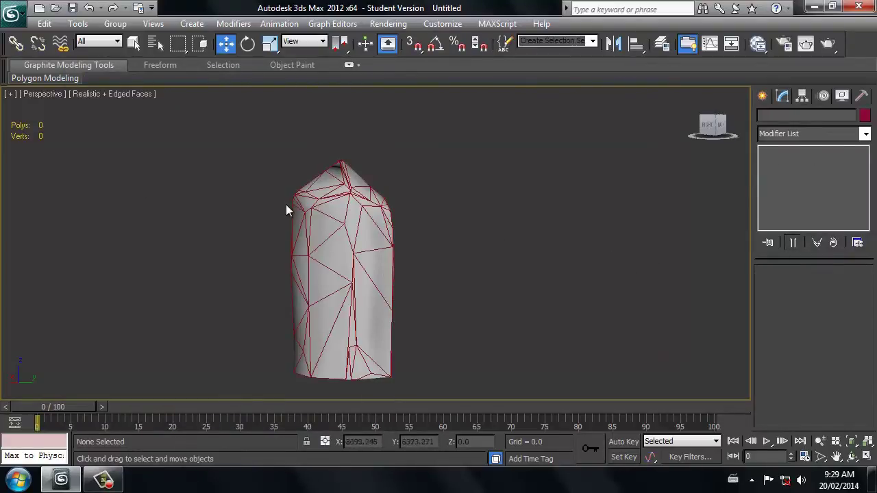
click(332, 206)
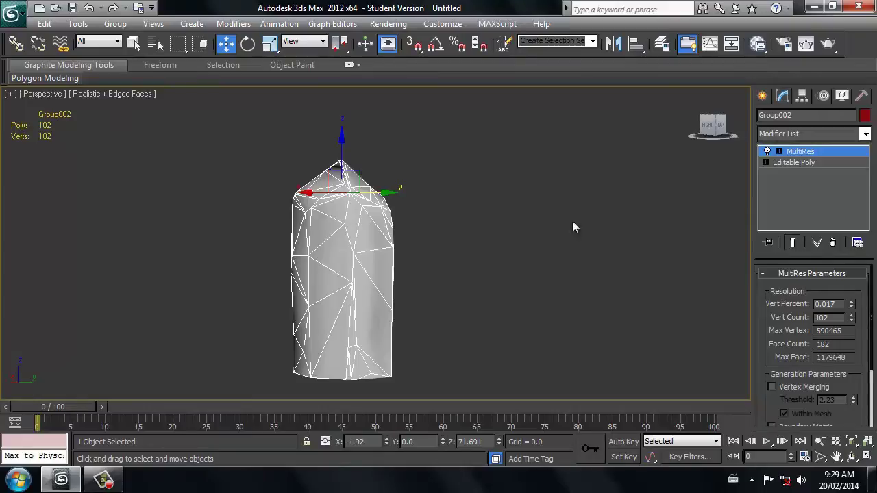
Raise Group002's MultiRes vertex count to 185 and inspect the wireframe around the model.
scroll(865, 333, down, 1)
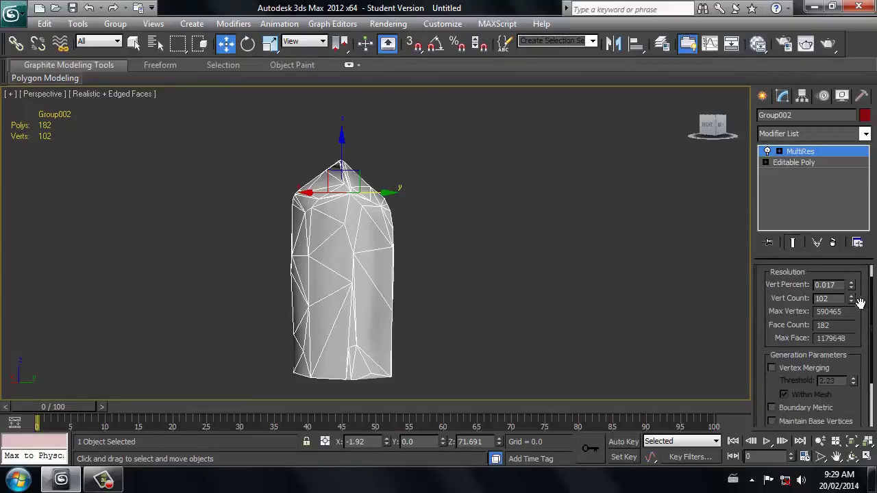
drag(852, 297, 852, 254)
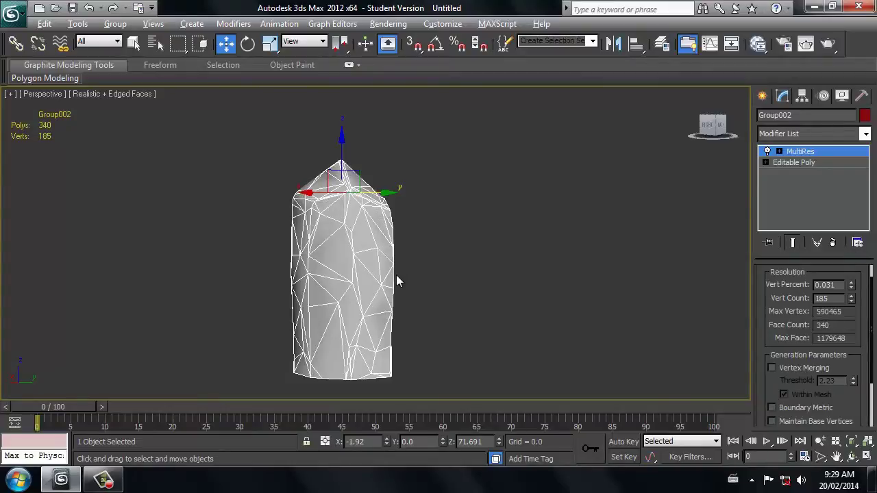
alt+middle_drag(397, 281, 584, 286)
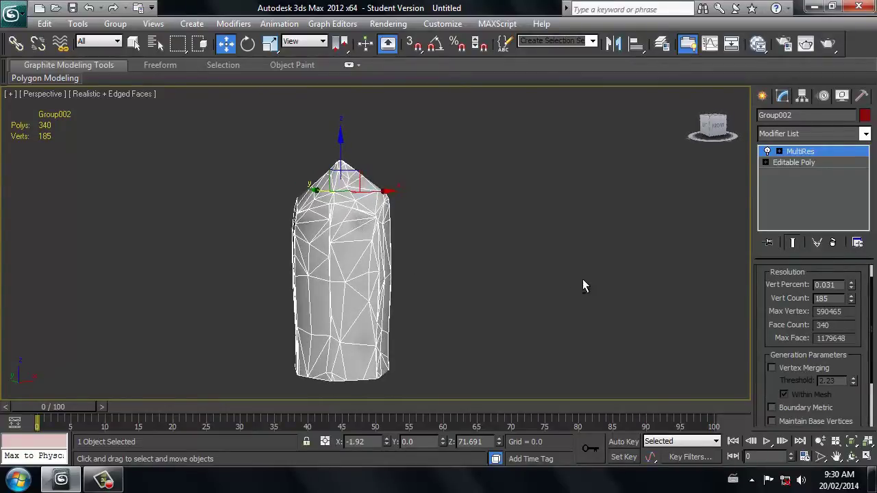
alt+middle_drag(432, 286, 240, 305)
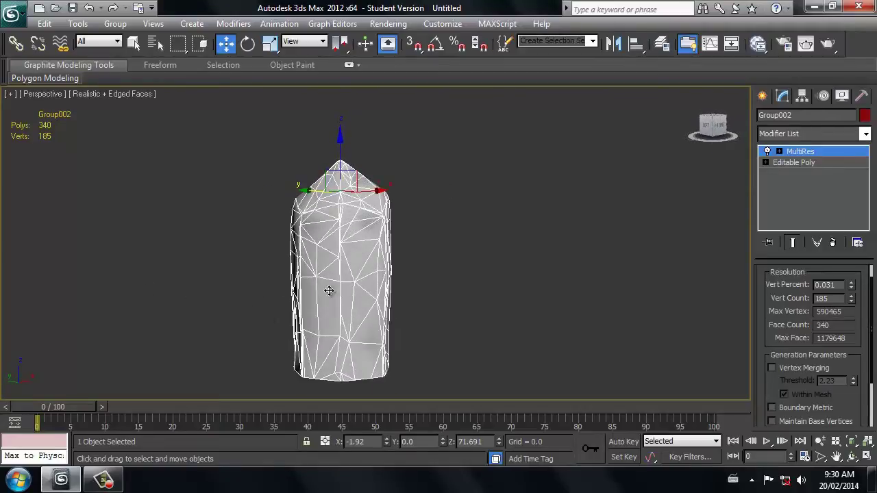
scroll(408, 302, up, 3)
alt+middle_drag(408, 303, 284, 311)
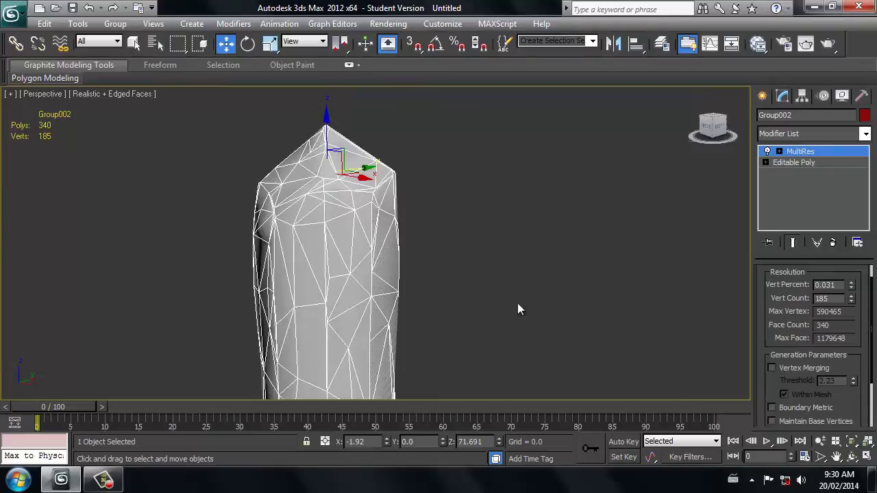
Reduce Group002's MultiRes vertex count to 100 and check the simplified mesh from different sides.
drag(851, 301, 851, 342)
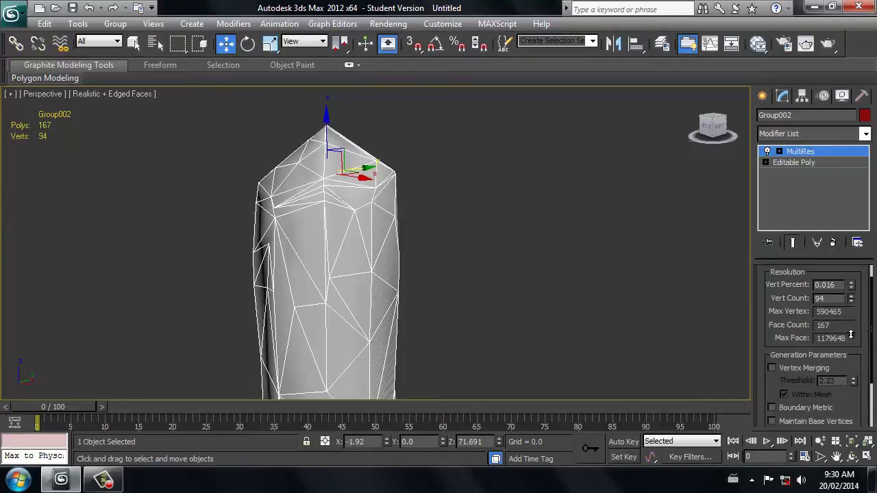
click(851, 296)
click(852, 297)
click(852, 297)
click(852, 297)
click(852, 297)
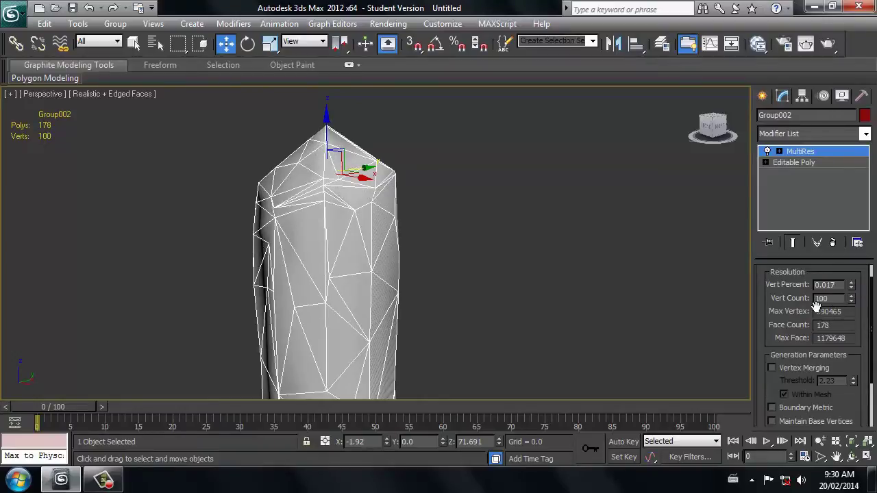
scroll(394, 188, down, 2)
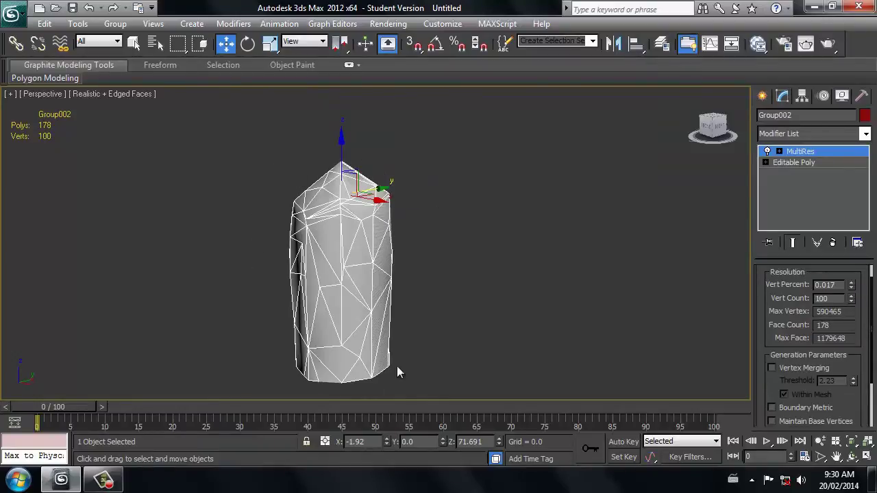
alt+middle_drag(432, 360, 650, 336)
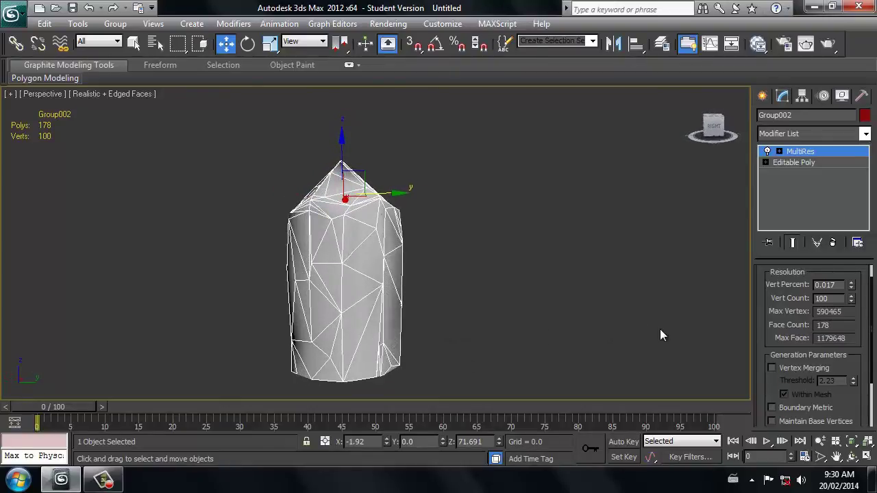
mouse_move(870, 301)
mouse_down()
mouse_move(874, 377)
mouse_move(875, 310)
mouse_up()
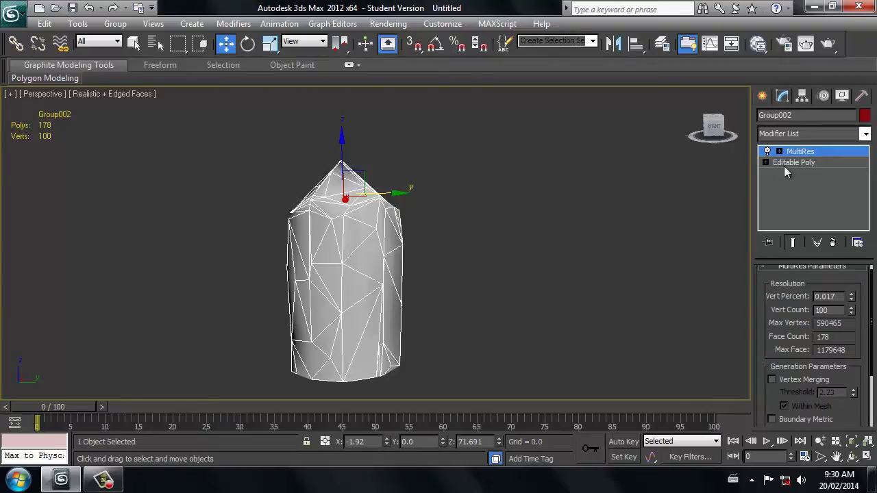
Hide Group002, unhide Group003 by name, and select it.
right_click(353, 263)
click(407, 226)
right_click(404, 264)
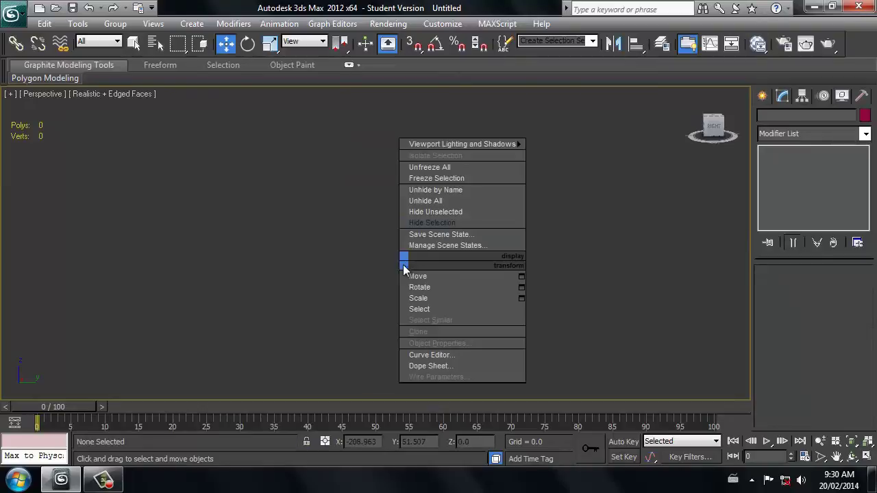
click(456, 190)
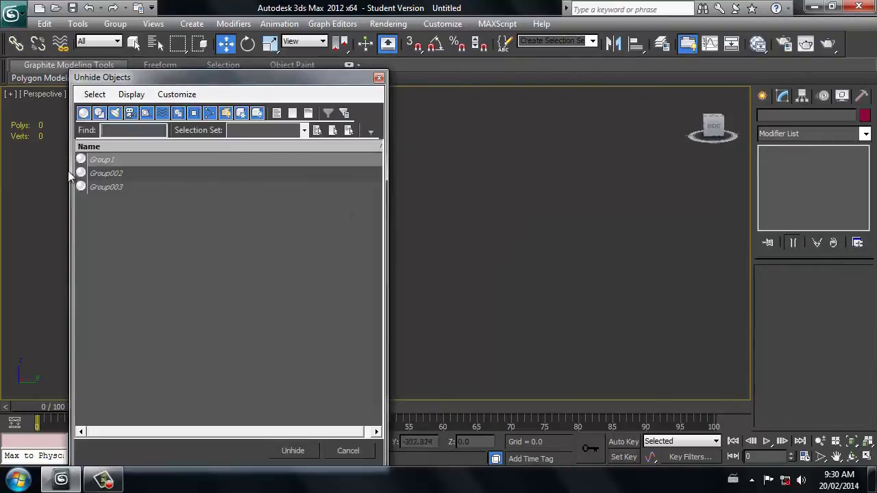
click(121, 188)
double_click(121, 190)
click(329, 261)
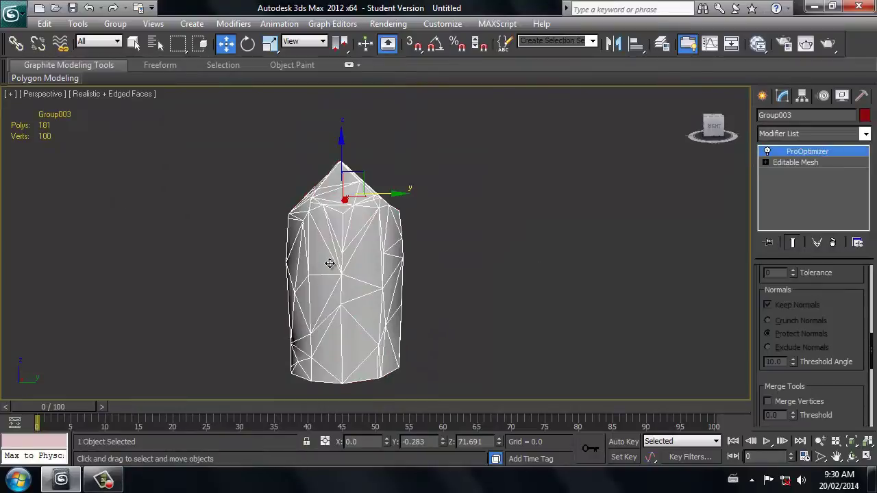
Set the ProOptimizer vertex count of Group003 to 150.
alt+middle_drag(527, 274, 467, 282)
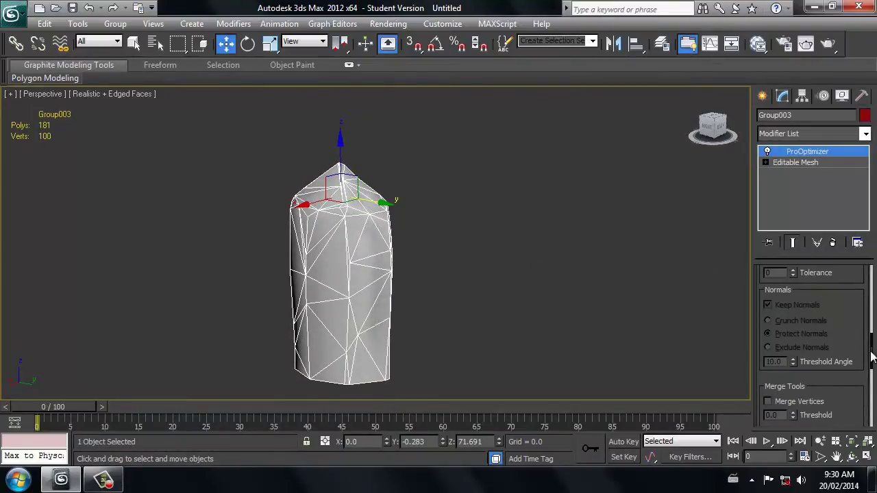
drag(871, 351, 867, 291)
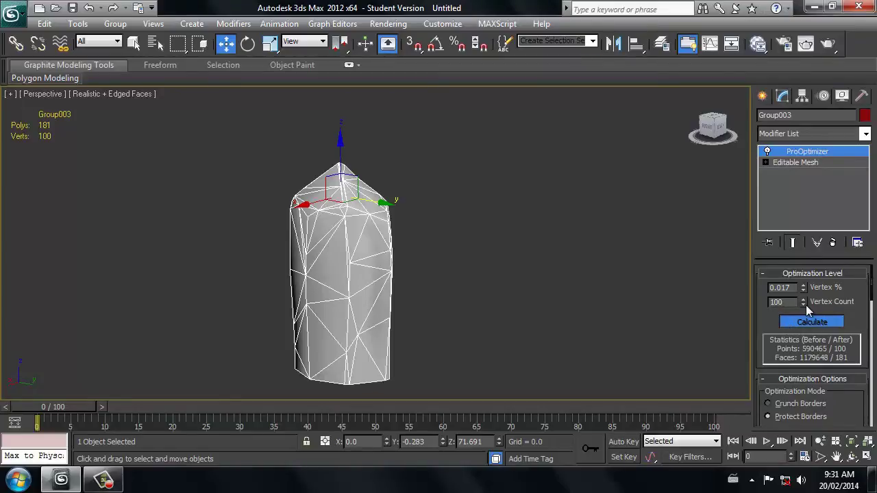
drag(805, 305, 775, 308)
click(775, 308)
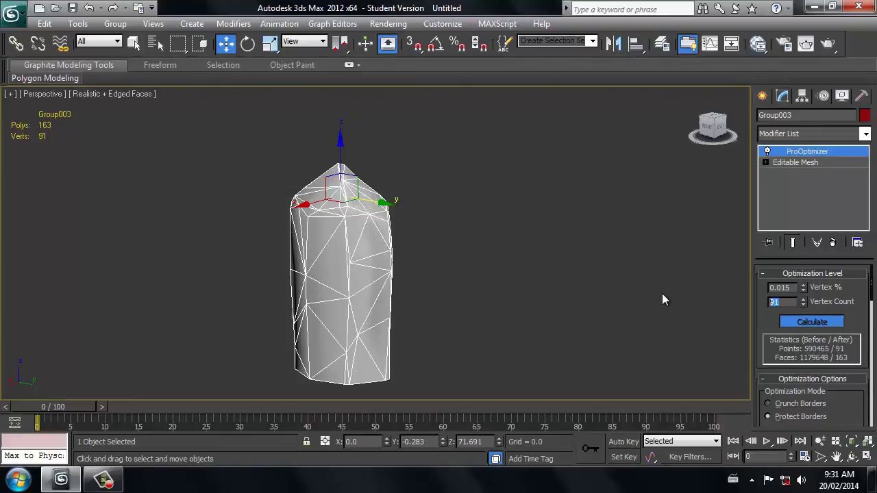
text(150)
key(Return)
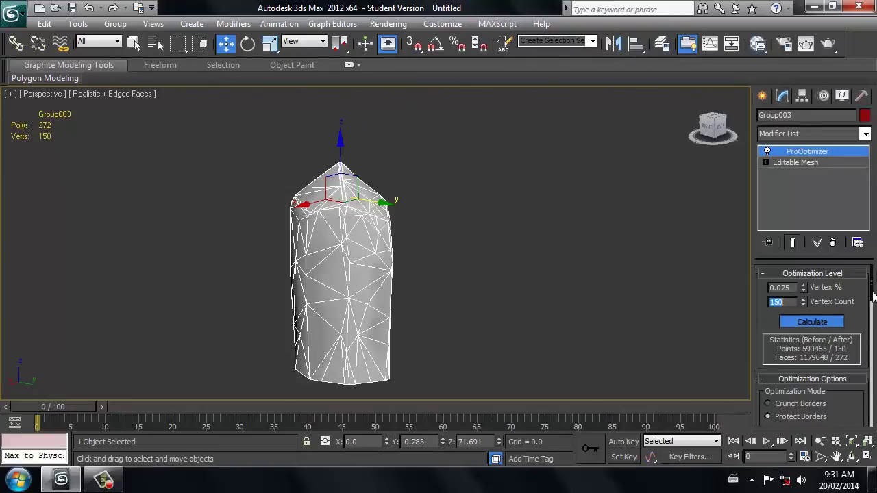
Examine the ProOptimizer border options and the open bottom edge of the Group003 mesh from several angles.
scroll(873, 295, down, 3)
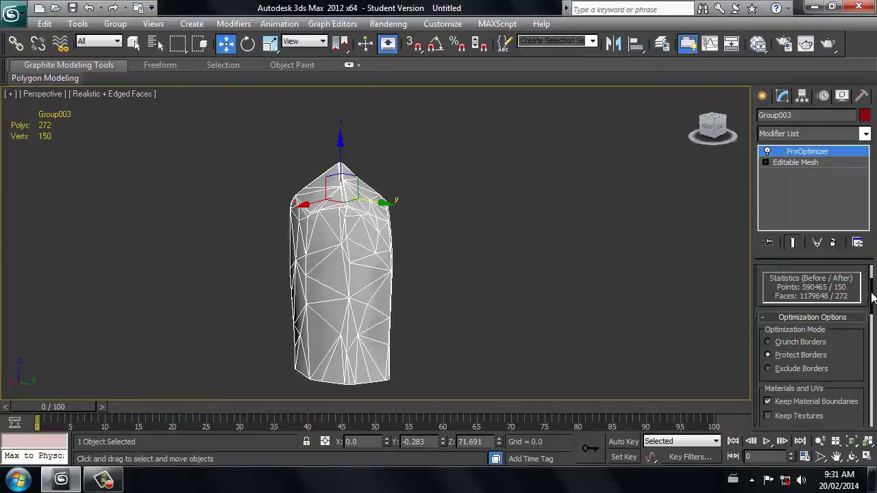
scroll(873, 296, down, 1)
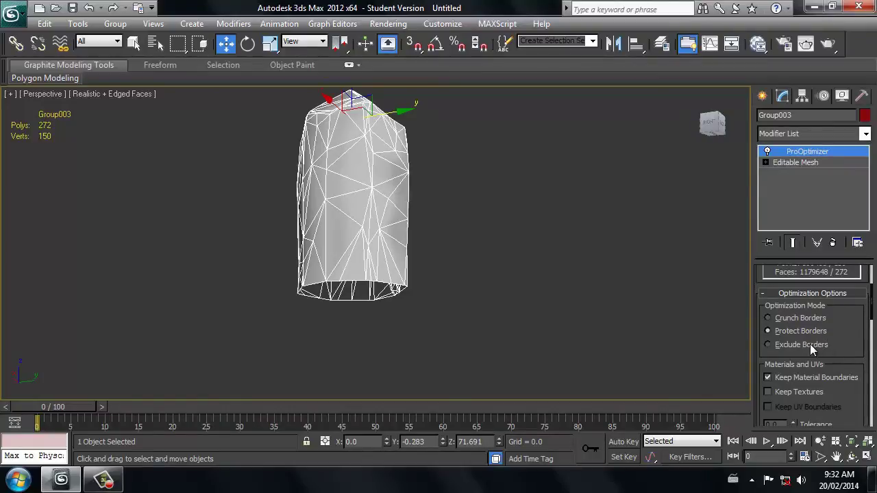
scroll(486, 276, up, 3)
middle_drag(481, 314, 494, 264)
alt+middle_drag(255, 265, 549, 256)
middle_drag(548, 257, 487, 318)
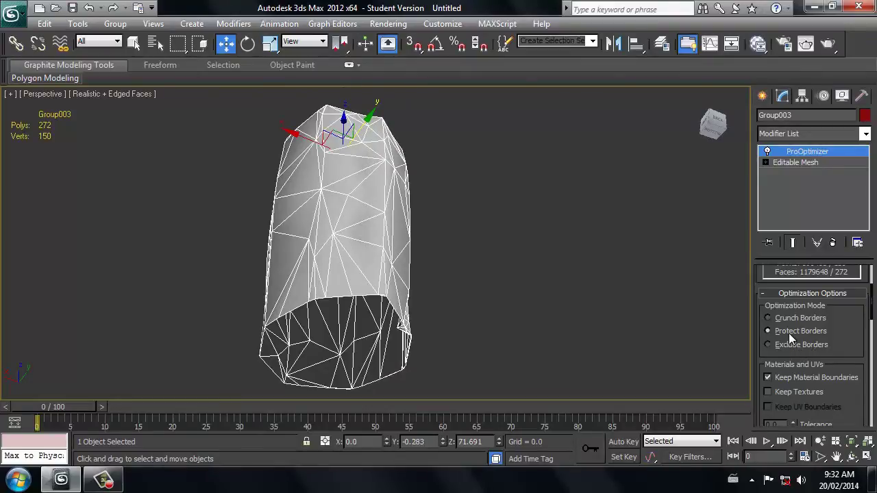
alt+middle_drag(452, 343, 507, 320)
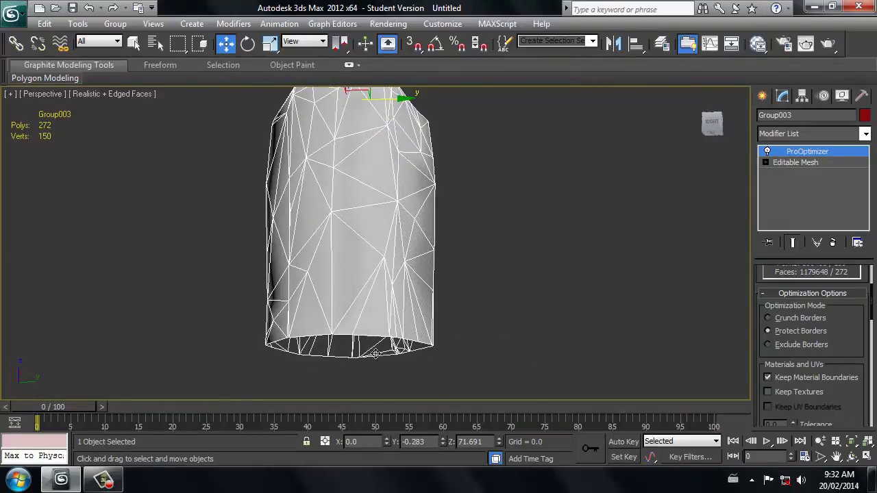
alt+middle_drag(478, 345, 439, 355)
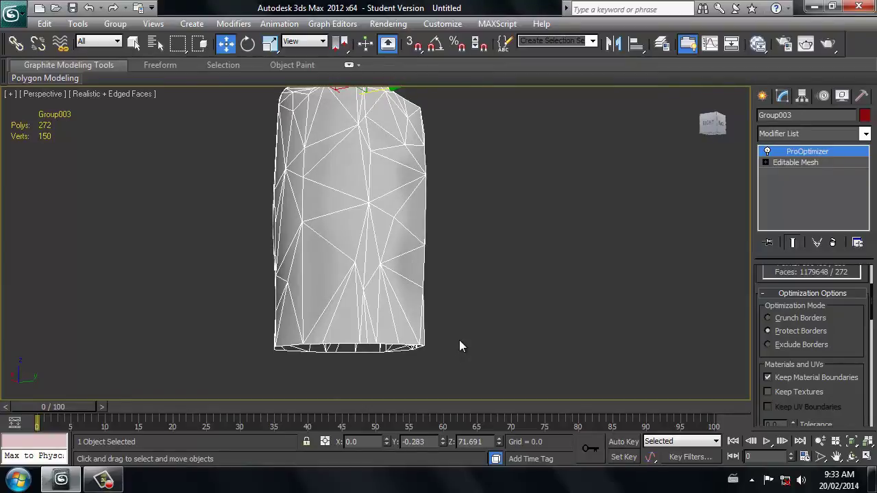
Review ProOptimizer's materials and UVs, vertex colour, merge and sub-object options, and inspect the Group003 mesh from several sides.
alt+middle_drag(459, 340, 467, 334)
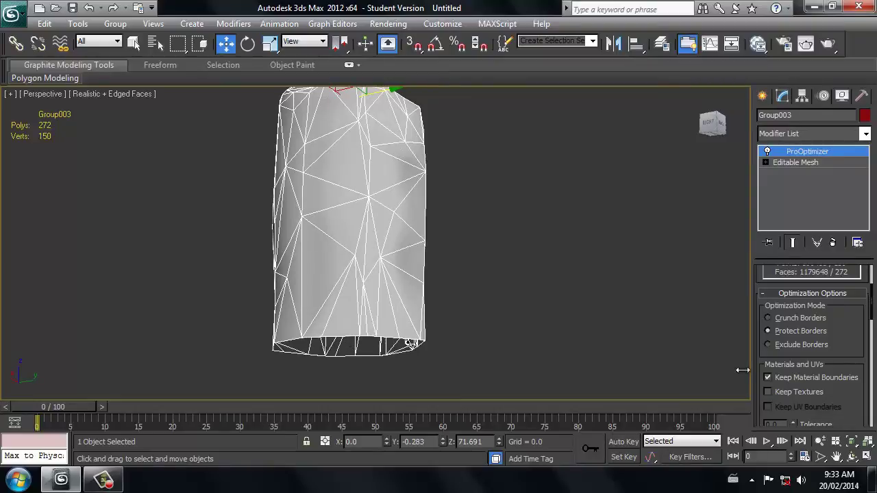
alt+middle_drag(398, 350, 332, 346)
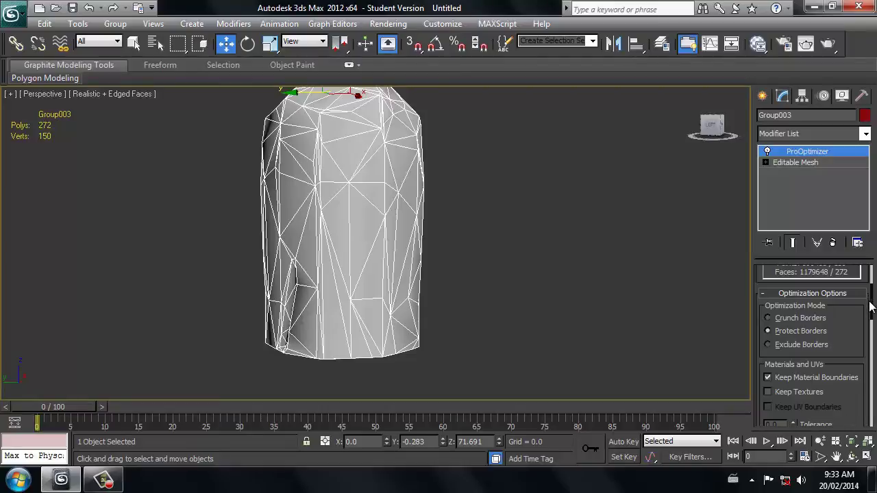
drag(870, 305, 871, 317)
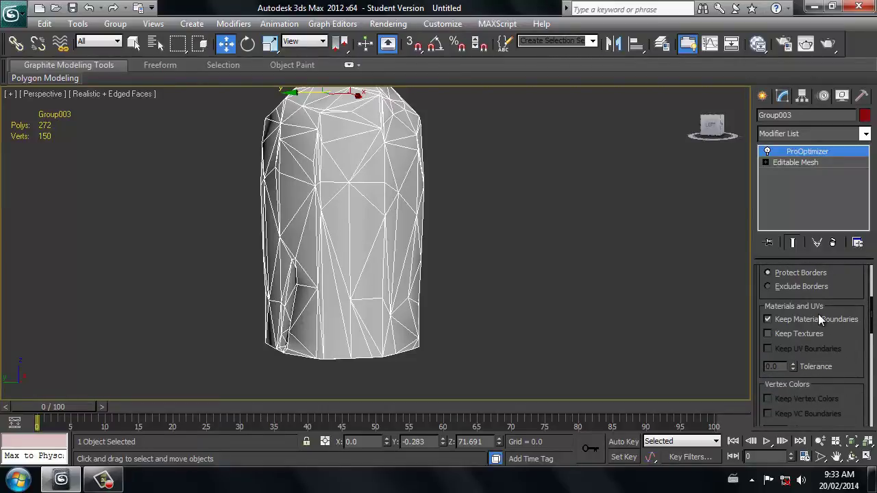
scroll(497, 281, down, 4)
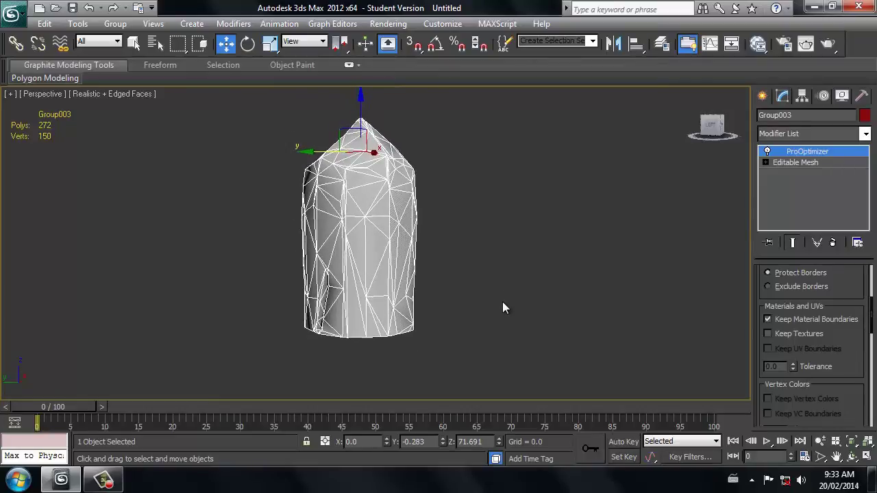
alt+middle_drag(503, 302, 642, 315)
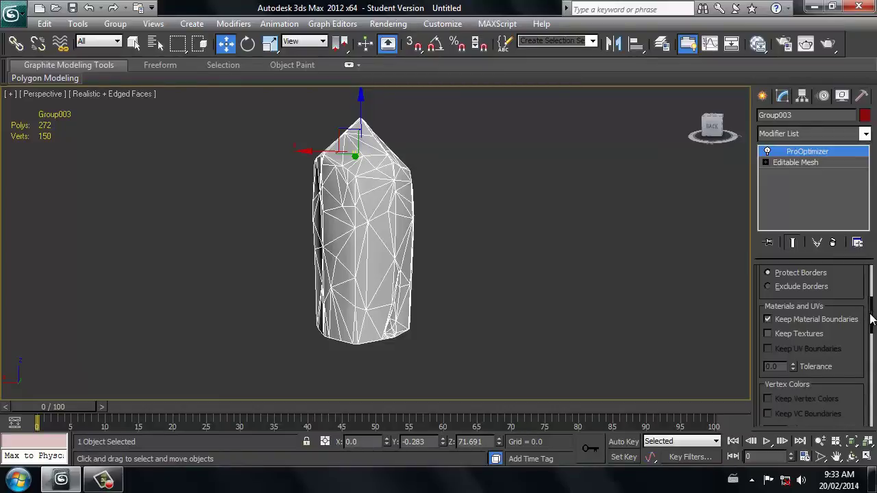
drag(872, 319, 873, 330)
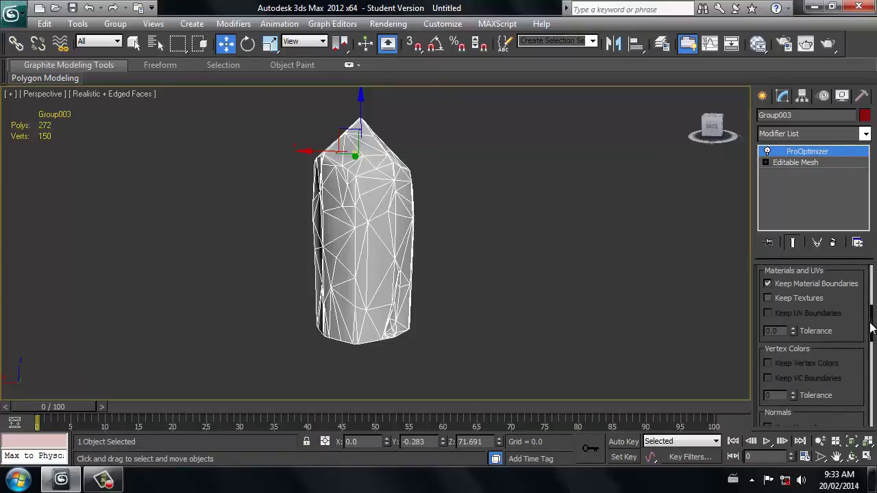
drag(872, 329, 872, 388)
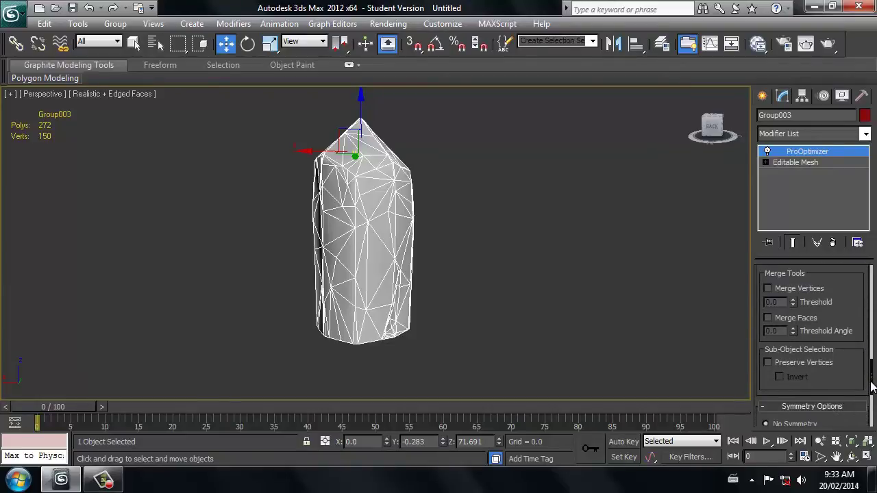
alt+middle_drag(520, 261, 351, 261)
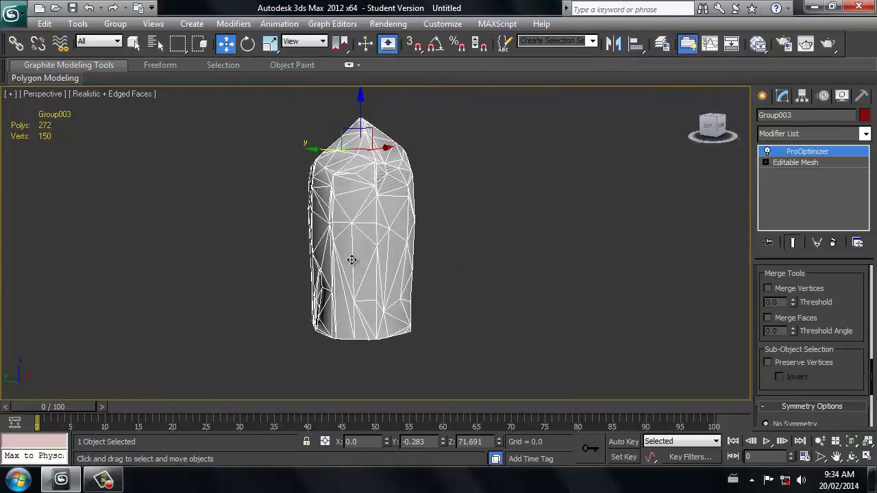
middle_drag(456, 192, 505, 208)
click(484, 212)
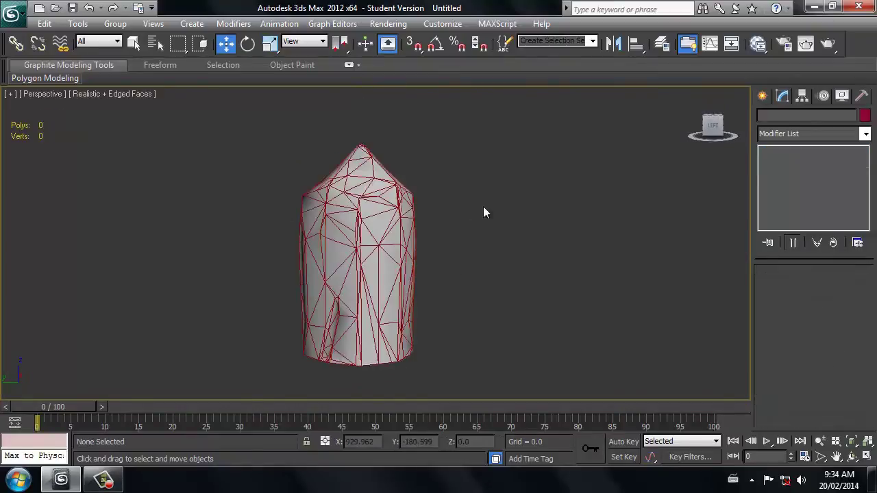
click(395, 220)
alt+middle_drag(423, 231, 626, 239)
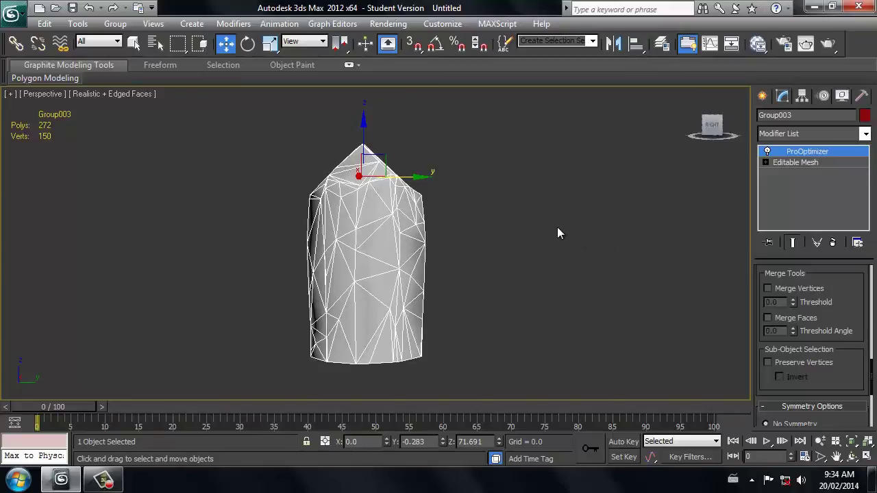
Hide Group003, unhide Group002, and select it.
right_click(372, 270)
click(415, 228)
right_click(425, 252)
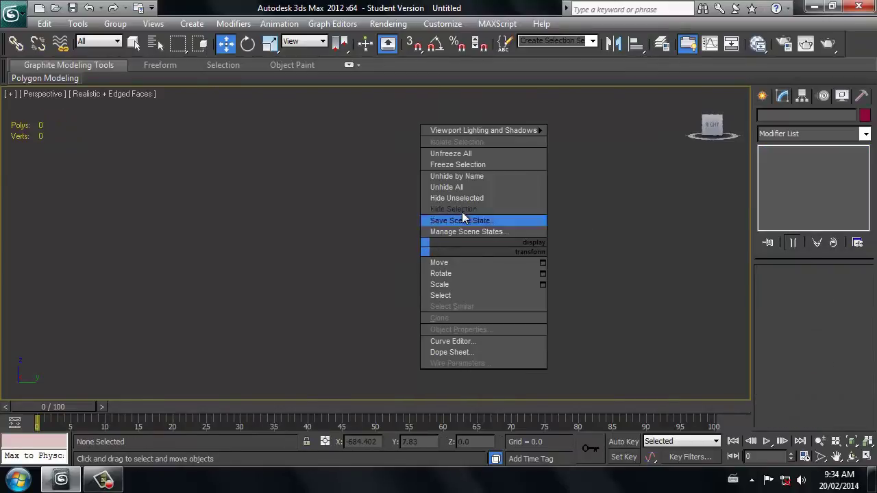
click(479, 190)
alt+middle_drag(487, 263, 529, 264)
scroll(484, 292, up, 2)
middle_drag(528, 263, 507, 257)
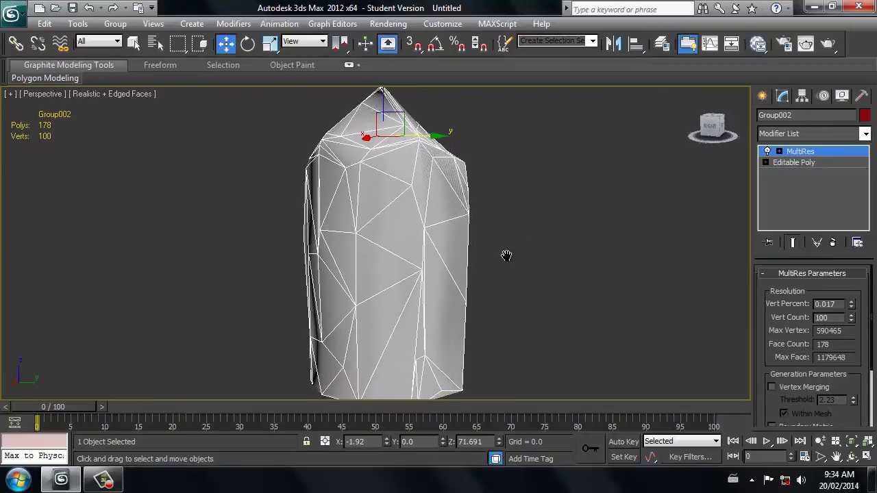
scroll(506, 255, down, 2)
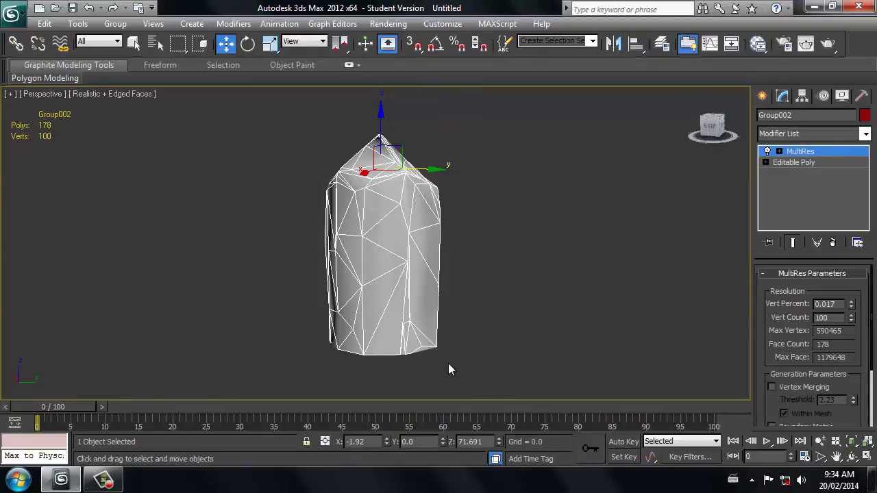
Add an Edit Poly modifier above MultiRes on Group002.
click(866, 134)
drag(867, 178, 867, 219)
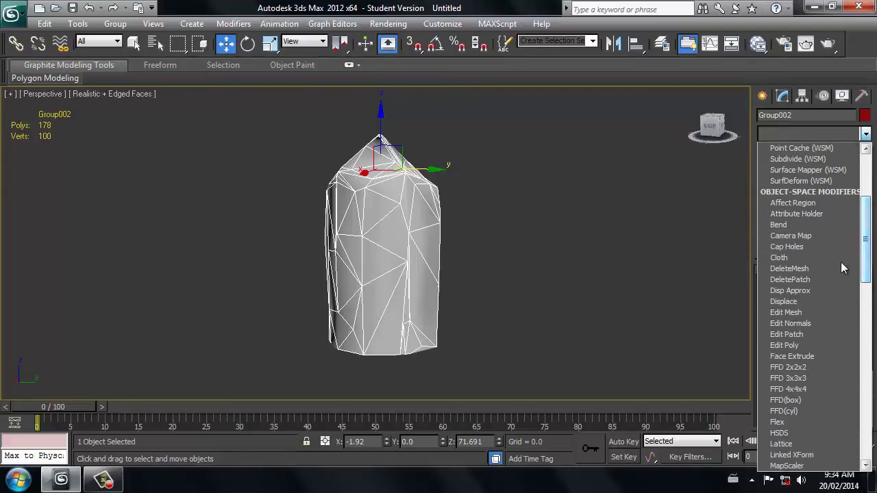
click(801, 346)
Apply Quadrify All to Group002 and inspect the resulting polygons up close.
mouse_move(33, 78)
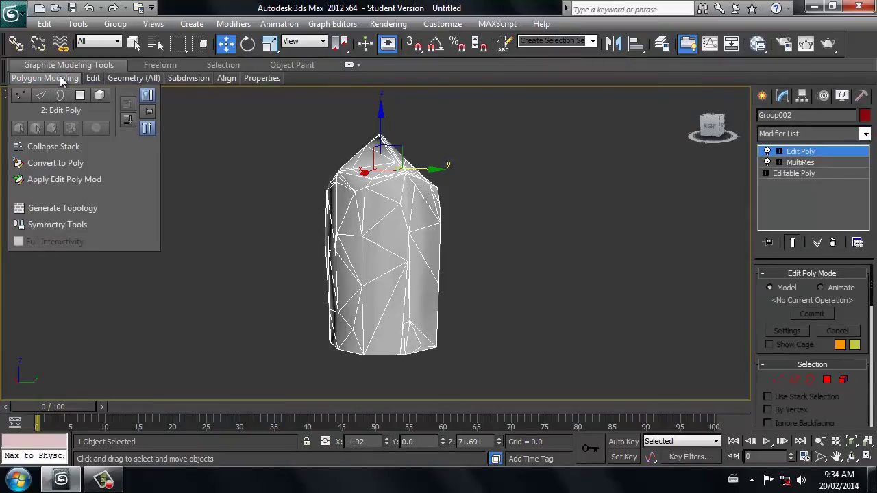
mouse_move(132, 80)
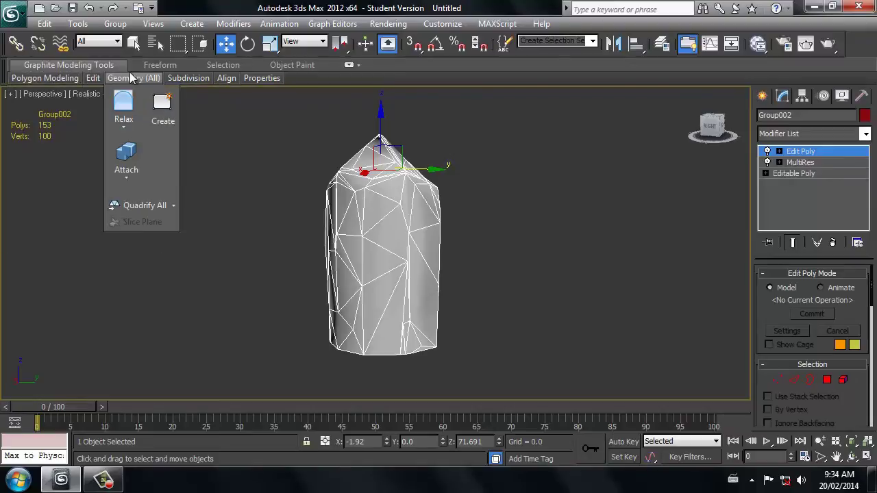
click(144, 206)
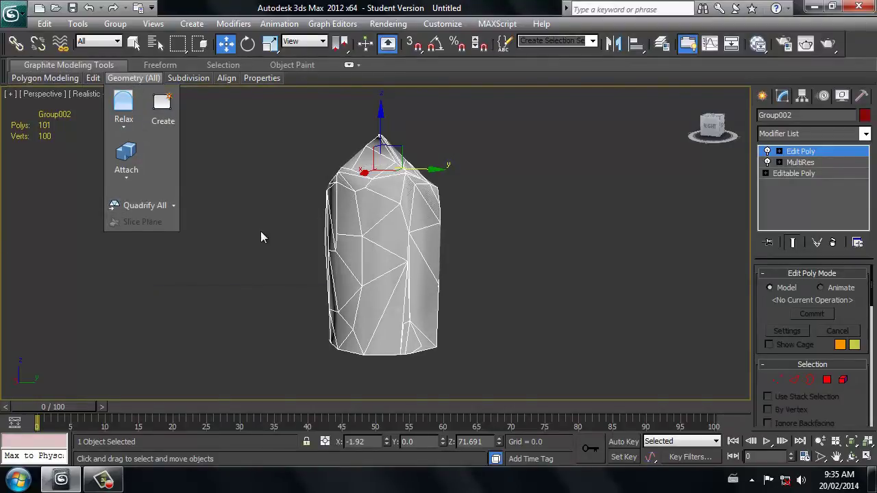
alt+middle_drag(265, 232, 320, 265)
middle_drag(320, 265, 347, 273)
scroll(313, 294, up, 3)
middle_drag(347, 274, 347, 266)
scroll(347, 267, up, 2)
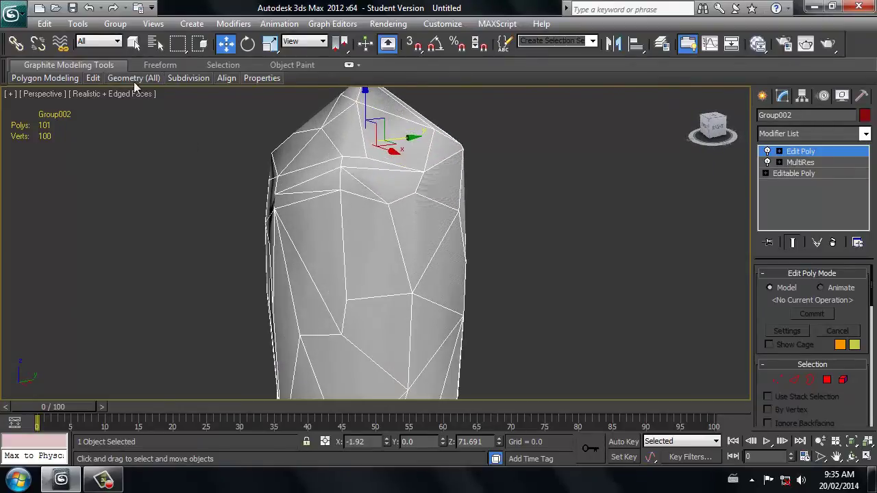
Undo the Quadrify All operation on Group002.
mouse_move(95, 82)
mouse_move(135, 80)
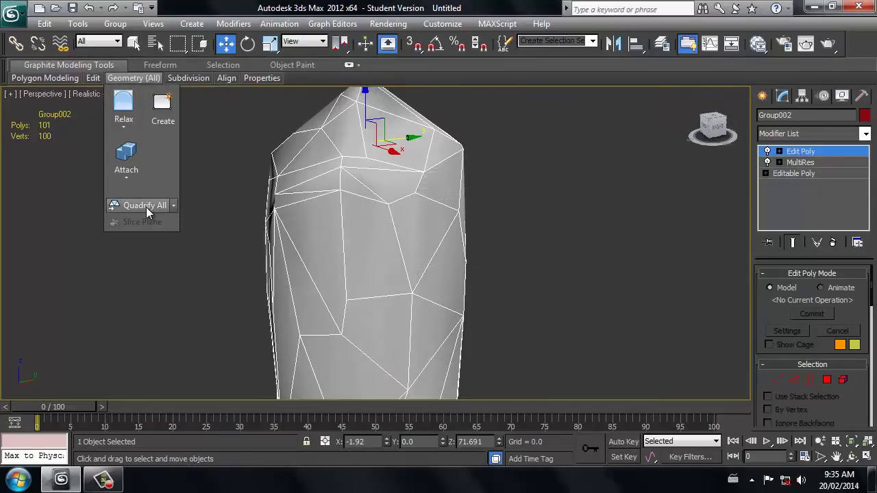
click(224, 219)
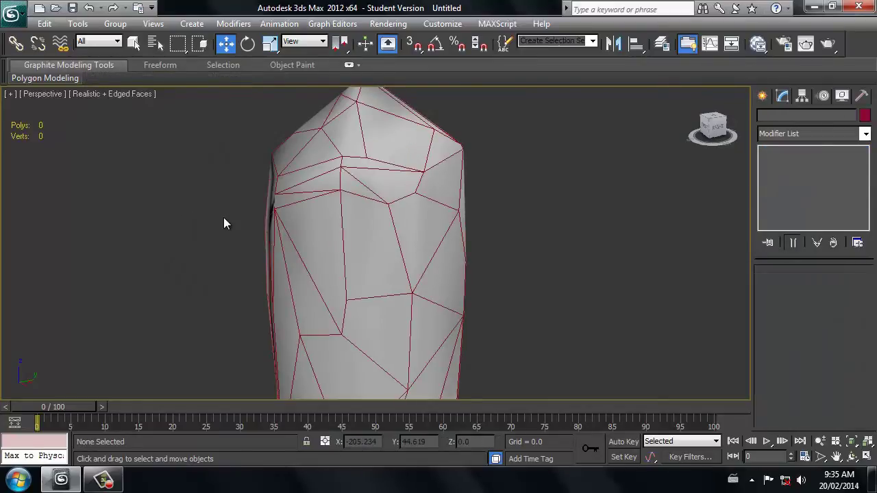
key(ctrl+z)
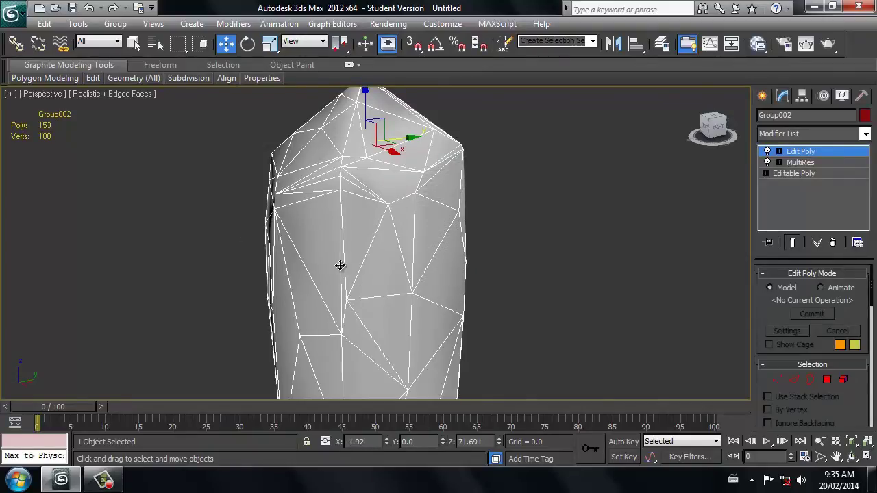
Convert Group002's triangles to quads again with Quadrify All and check the mesh from several sides.
mouse_move(94, 81)
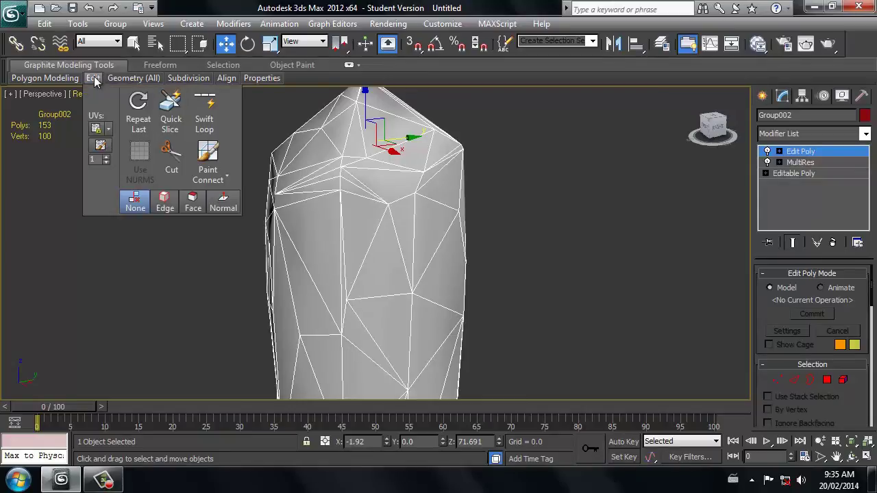
mouse_move(131, 78)
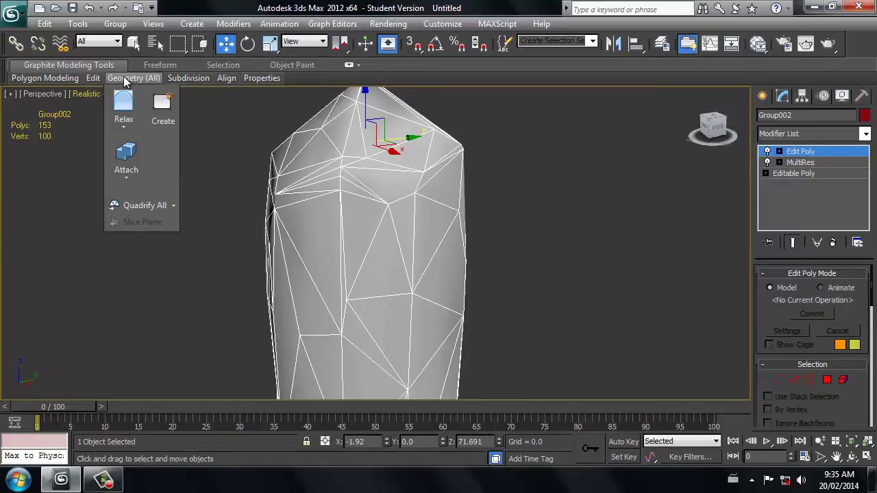
click(142, 207)
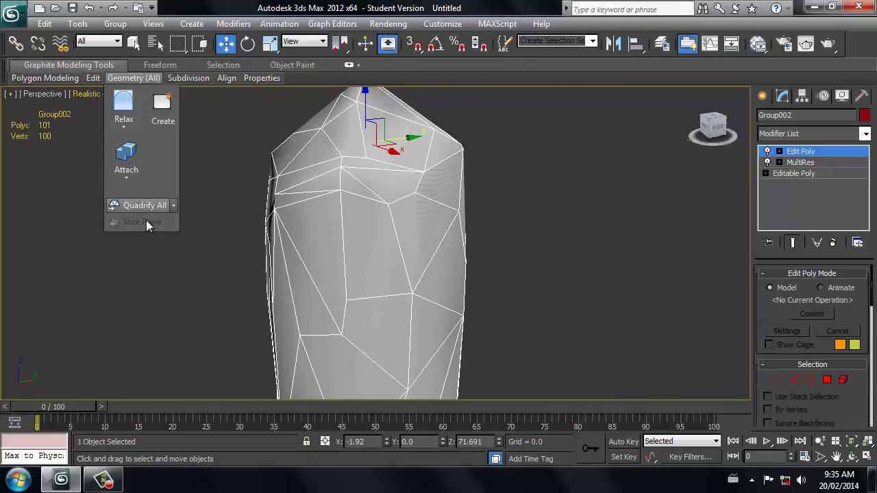
click(217, 328)
alt+middle_drag(245, 304, 298, 304)
scroll(320, 272, down, 5)
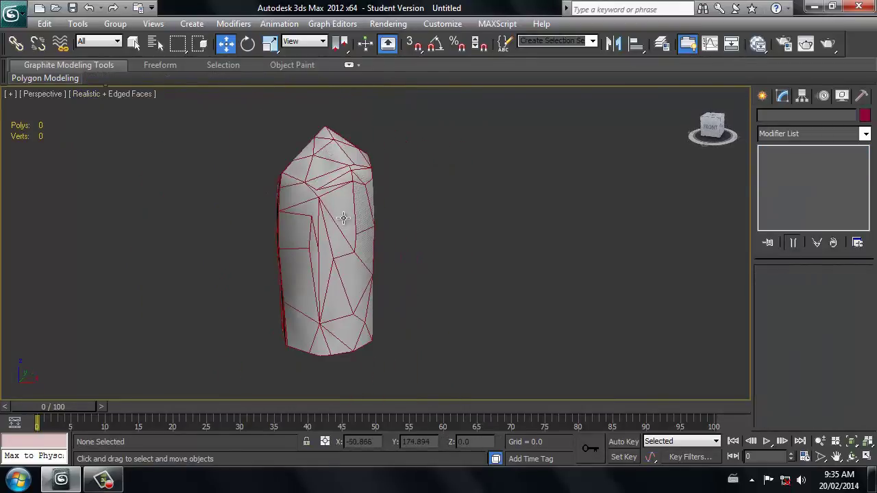
alt+middle_drag(401, 251, 313, 242)
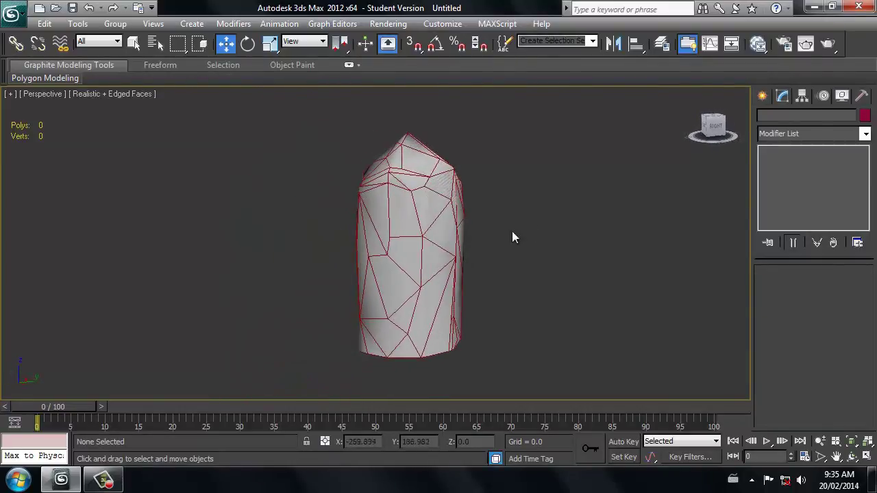
alt+middle_drag(416, 245, 533, 251)
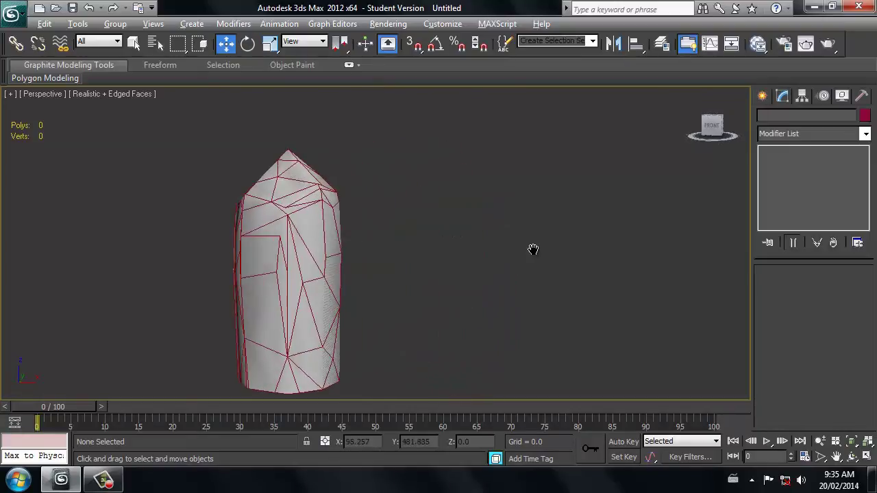
click(282, 255)
alt+middle_drag(294, 256, 530, 220)
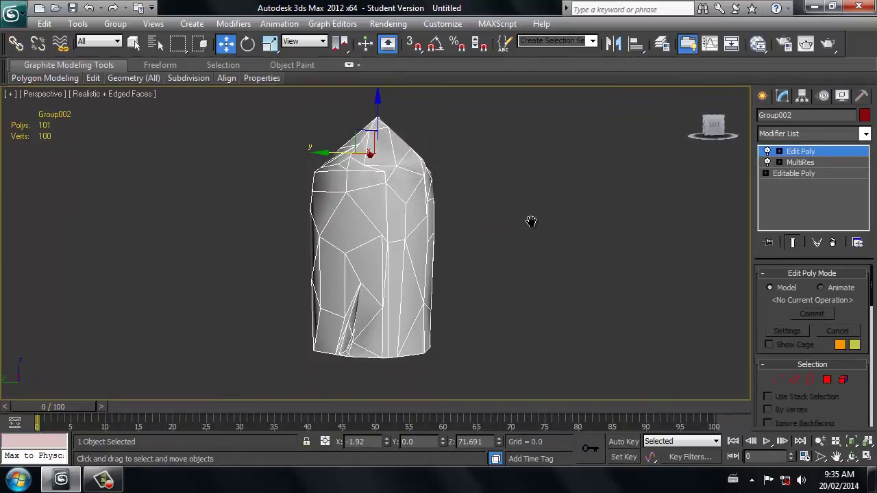